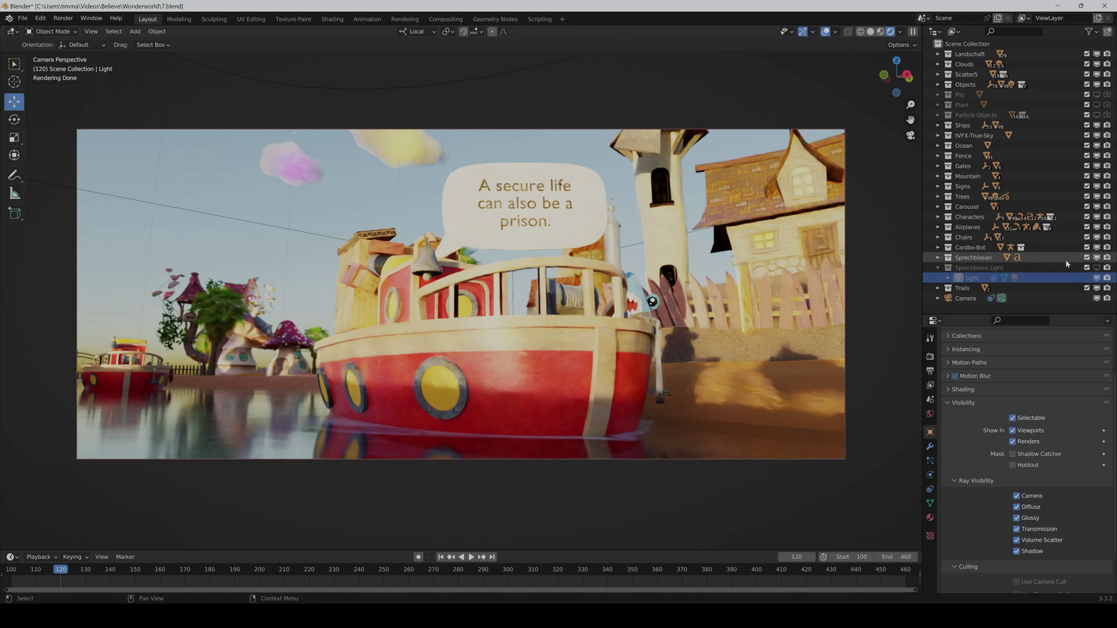
# Show the Sprechblase Light collection in the viewport and turn off Camera ray visibility for its Light plane.
pyautogui.click(1096, 268)
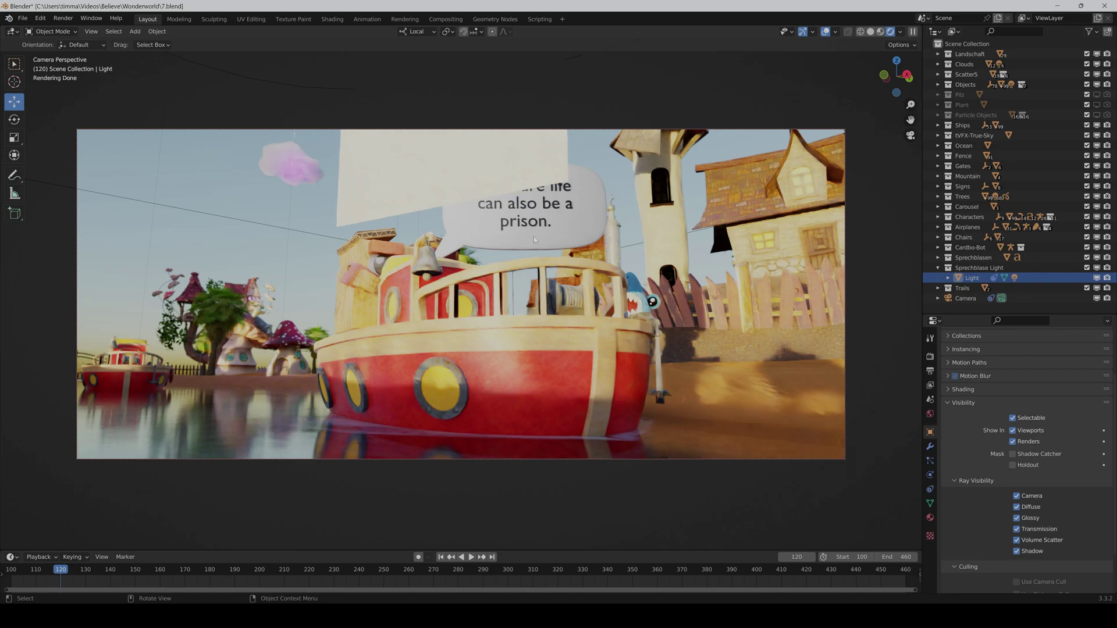
pyautogui.click(457, 168)
pyautogui.click(1017, 496)
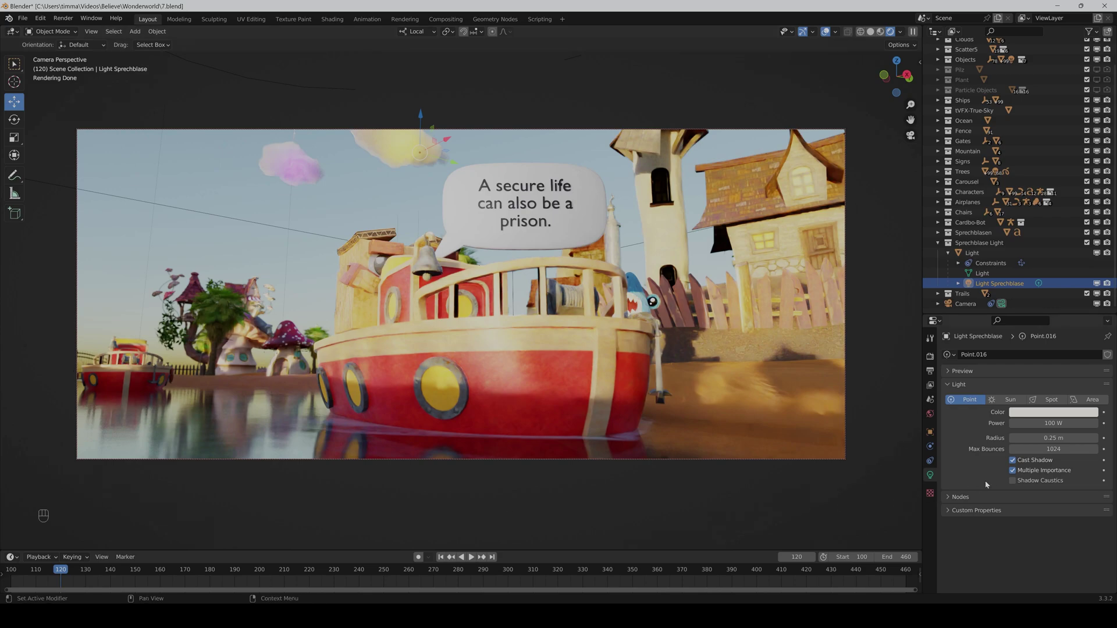
# Set the power of the Light Sprechblase point light to -1000 W.
pyautogui.click(1036, 423)
pyautogui.write('-1000')
pyautogui.press('Return')
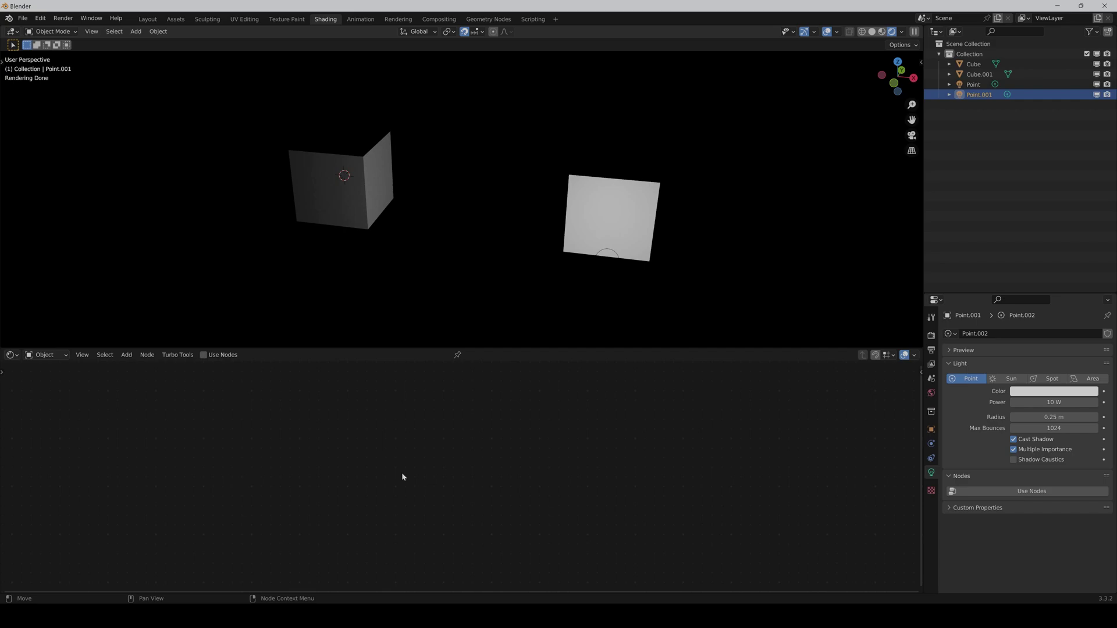
# Enable shader nodes on the Point.001 light and lower the Greater Than threshold in the Point light's node setup.
pyautogui.click(204, 355)
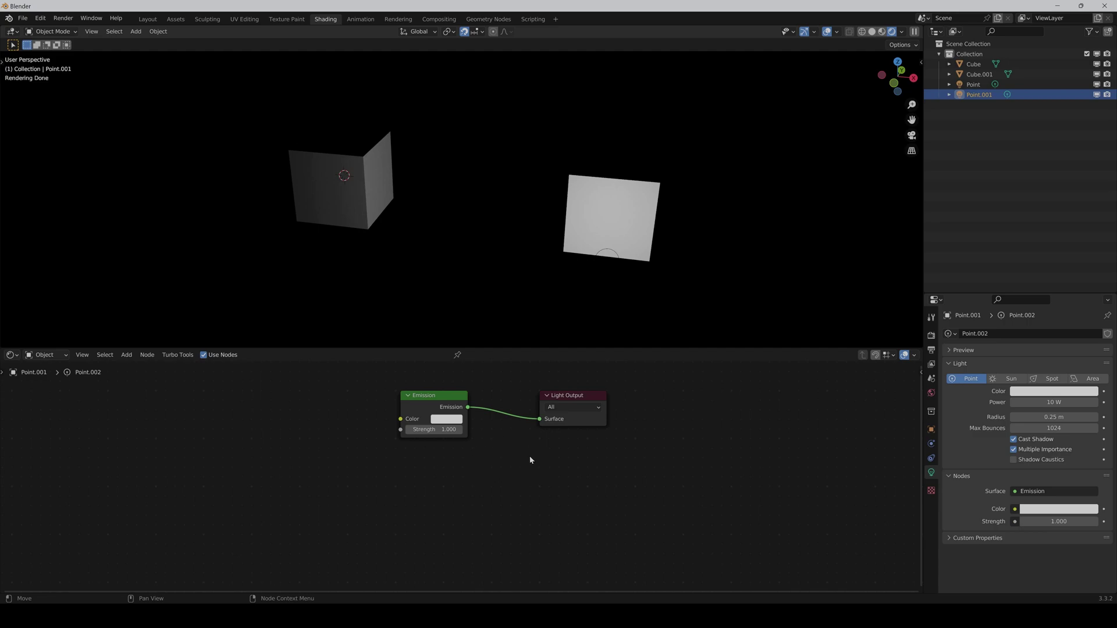
pyautogui.click(970, 85)
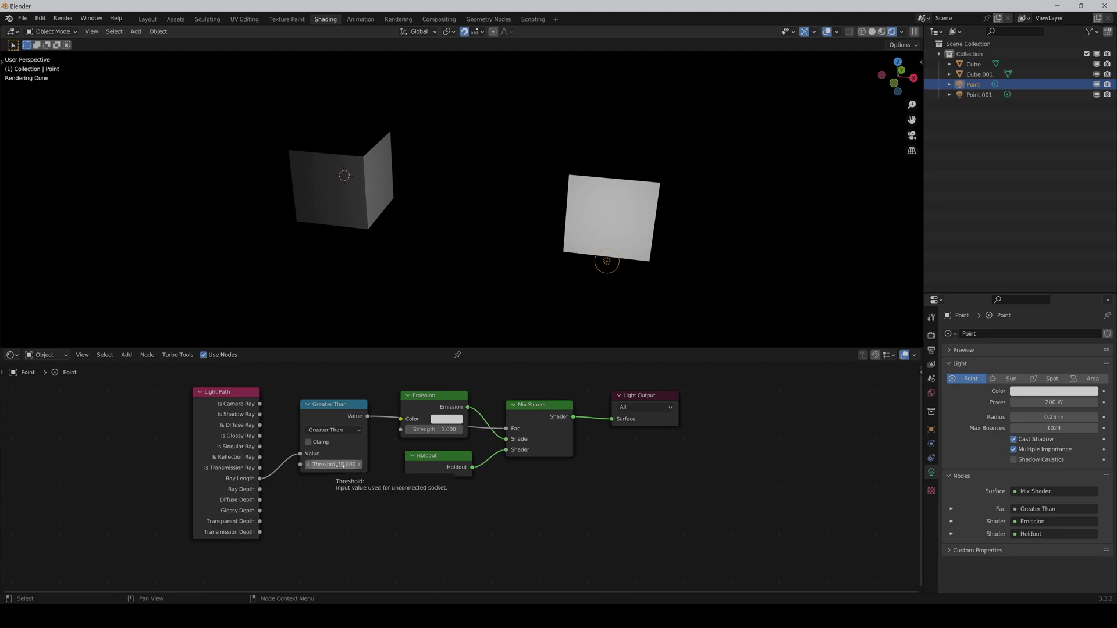
pyautogui.moveTo(340, 466); pyautogui.dragTo(313, 466)
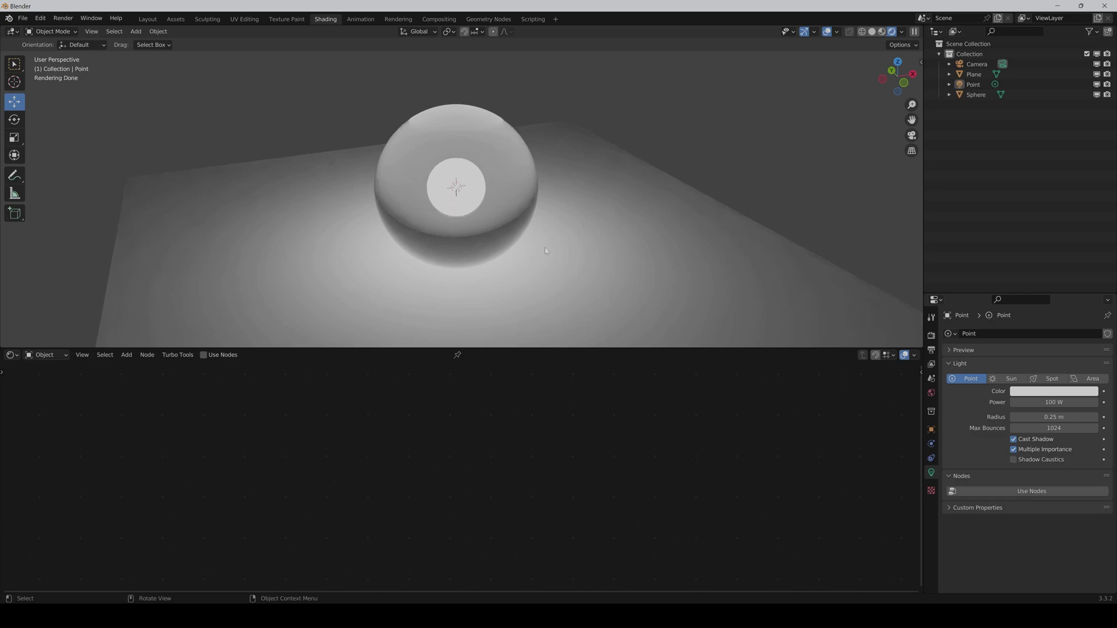
# Disable Multiple Importance on the sphere scene's point light and enable its shader nodes.
pyautogui.click(1013, 449)
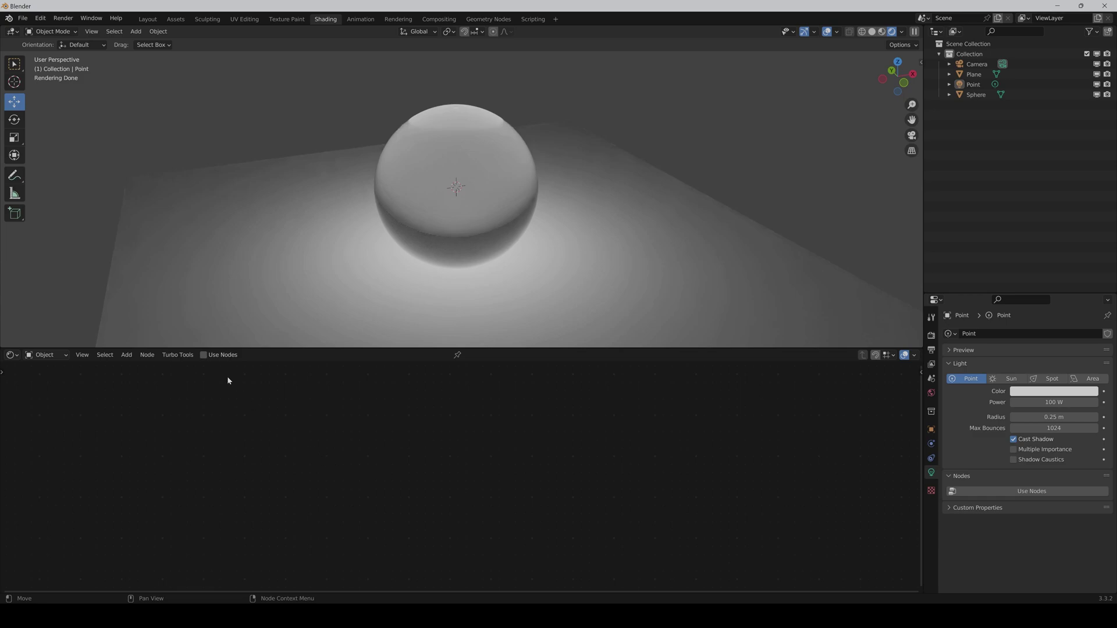
pyautogui.click(204, 355)
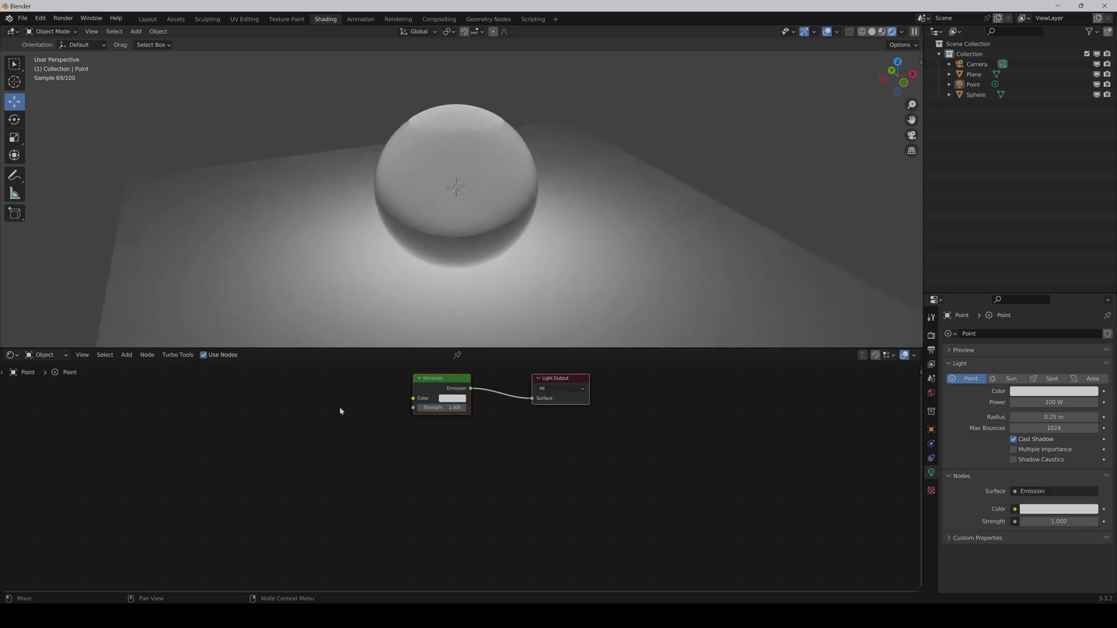
# Add a Blackbody node before the Emission node and connect its Color output to the Emission color.
pyautogui.moveTo(364, 383); pyautogui.dragTo(358, 421, button='middle')
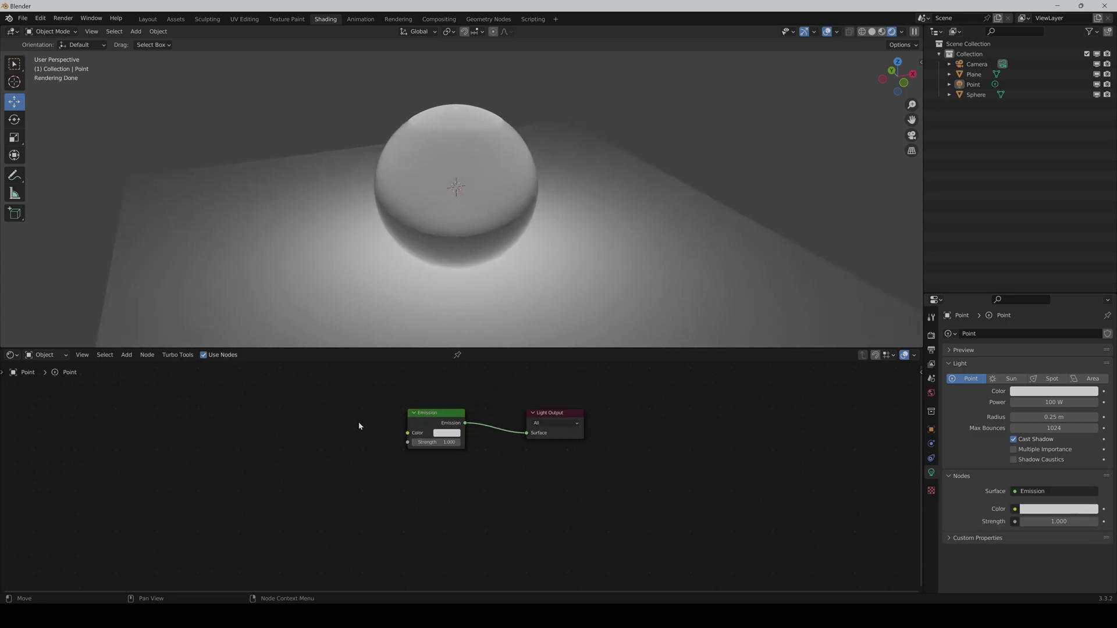
pyautogui.hotkey('shift', 'a')
pyautogui.click(359, 422)
pyautogui.write('black')
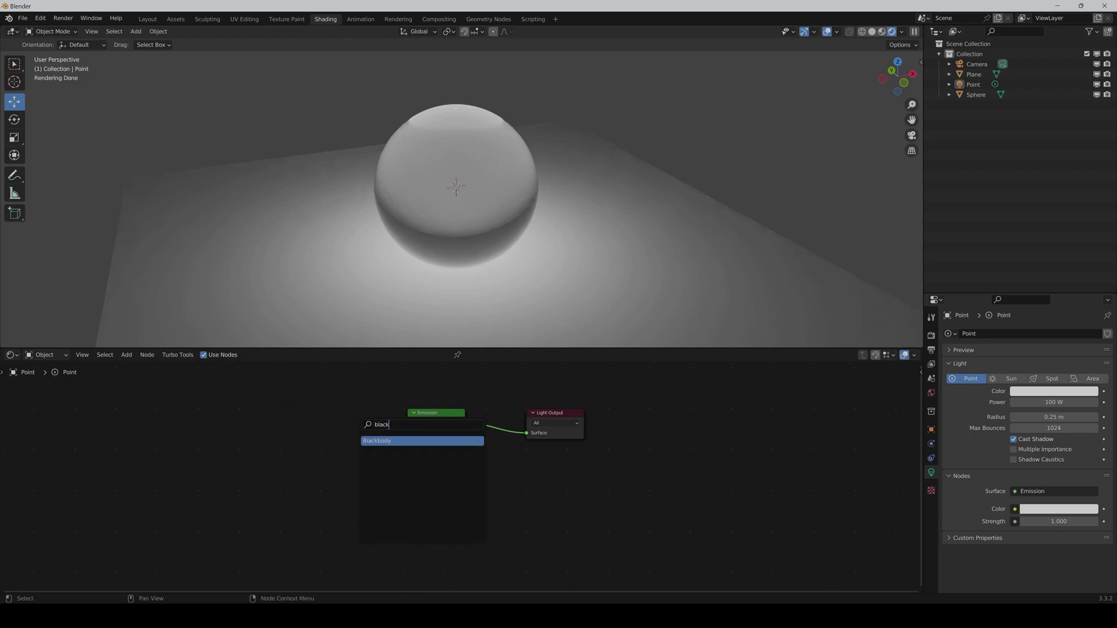
pyautogui.press('Return')
pyautogui.click(333, 447)
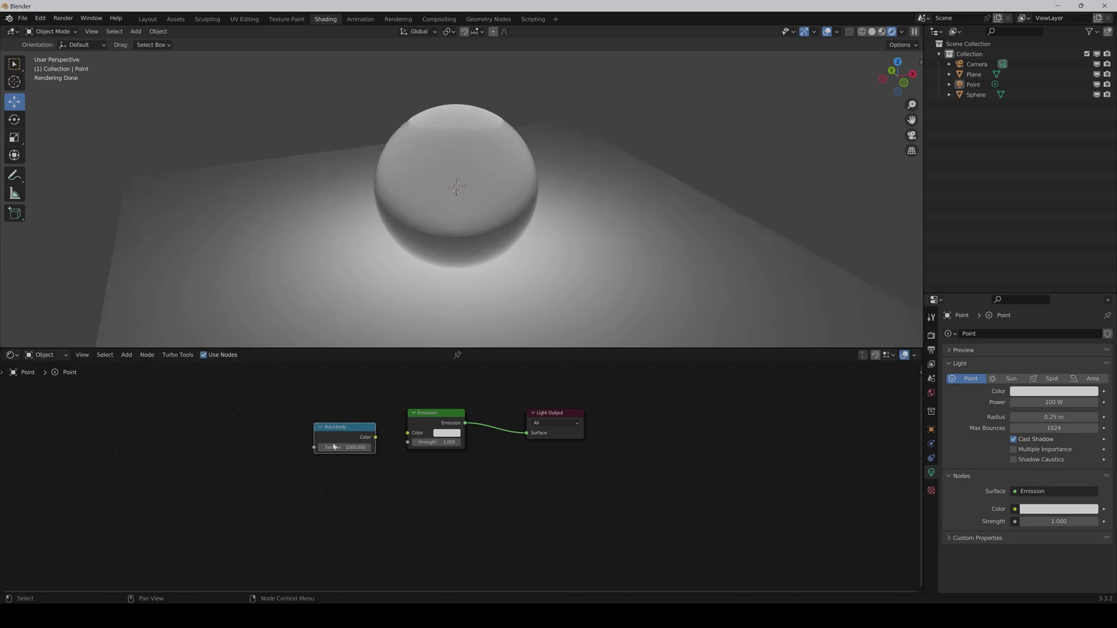
pyautogui.moveTo(375, 437); pyautogui.dragTo(407, 433)
# Set the Blackbody node's temperature to 2000.
pyautogui.doubleClick(345, 447)
pyautogui.write('2000')
pyautogui.press('Return')
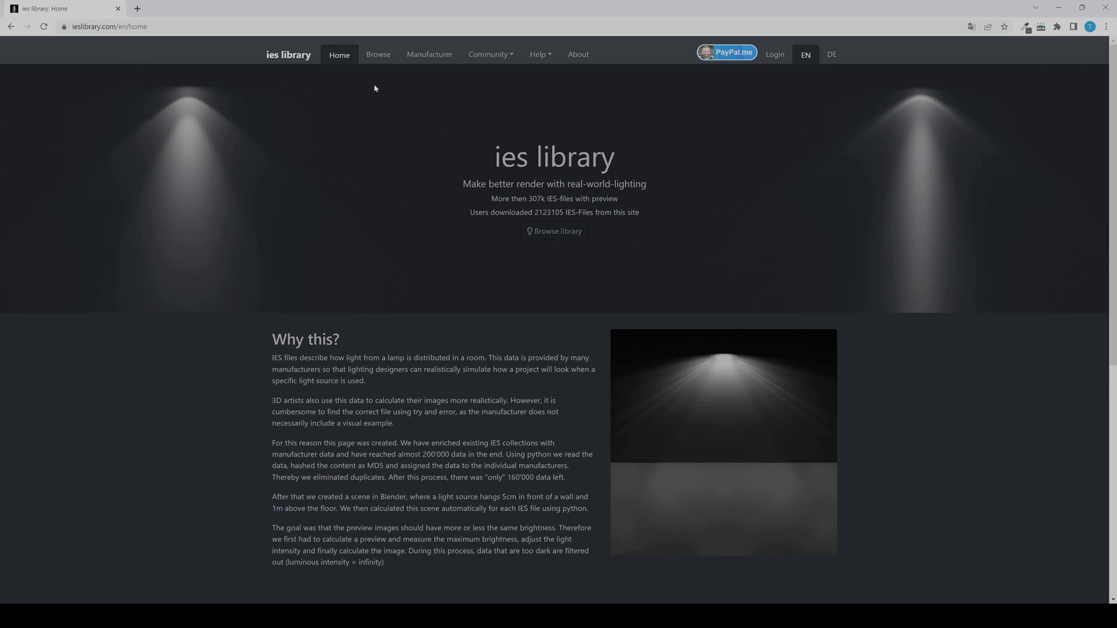
# Switch to the browser and browse the light profiles in the IES library.
pyautogui.click(377, 55)
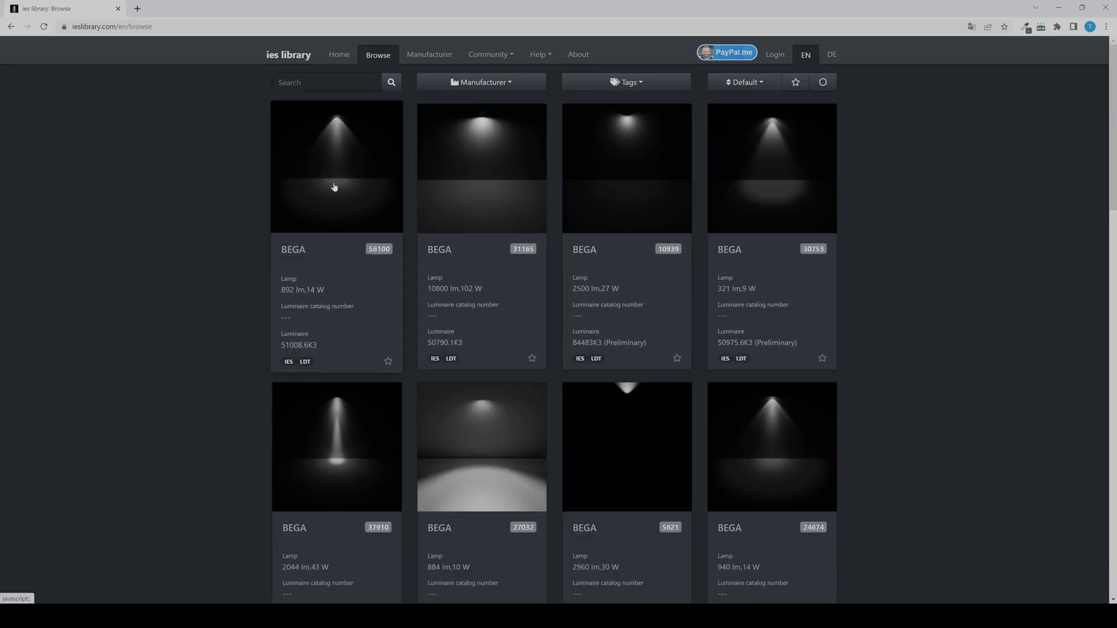
pyautogui.click(640, 558)
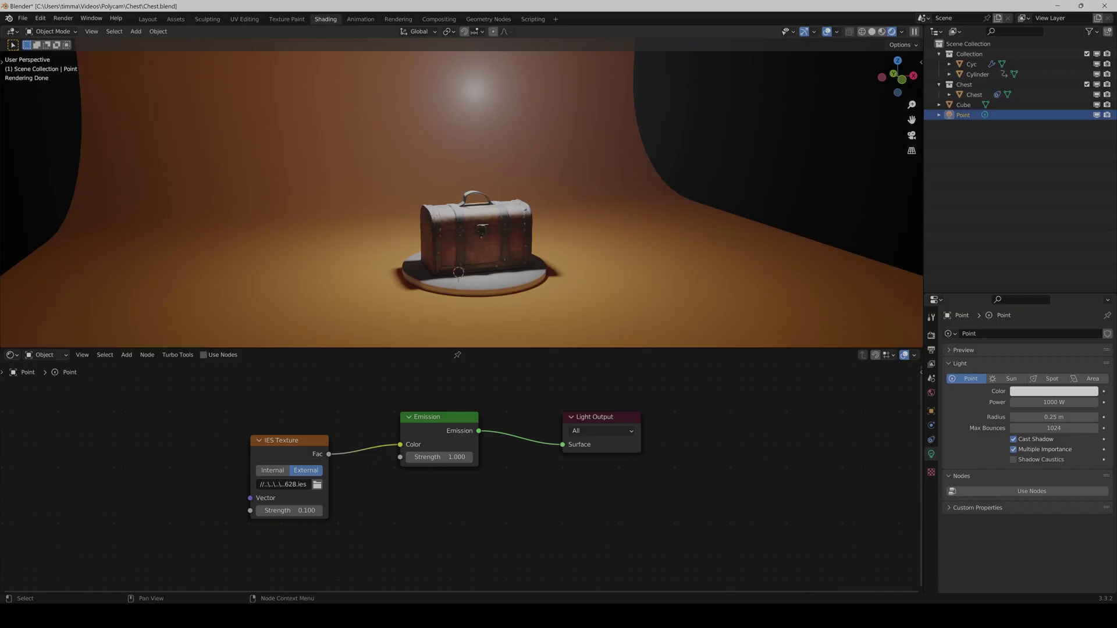
# Switch to Blender and enable the IES Texture node setup on the point light above the chest.
pyautogui.click(204, 356)
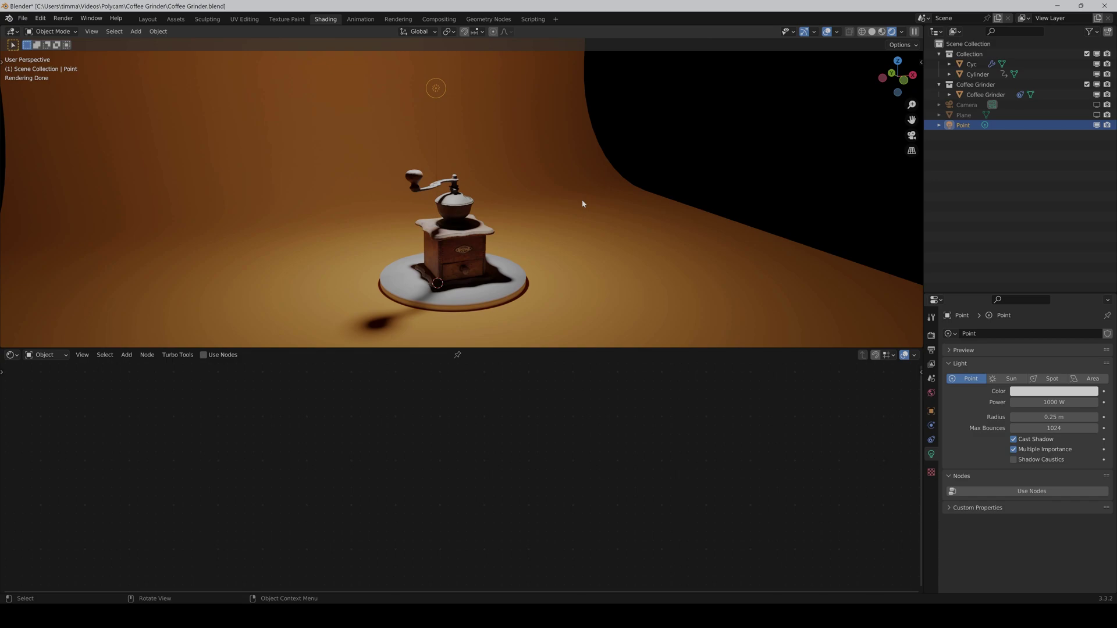
# Show the hidden Plane between the point light and the coffee grinder in the viewport and select it.
pyautogui.click(1096, 114)
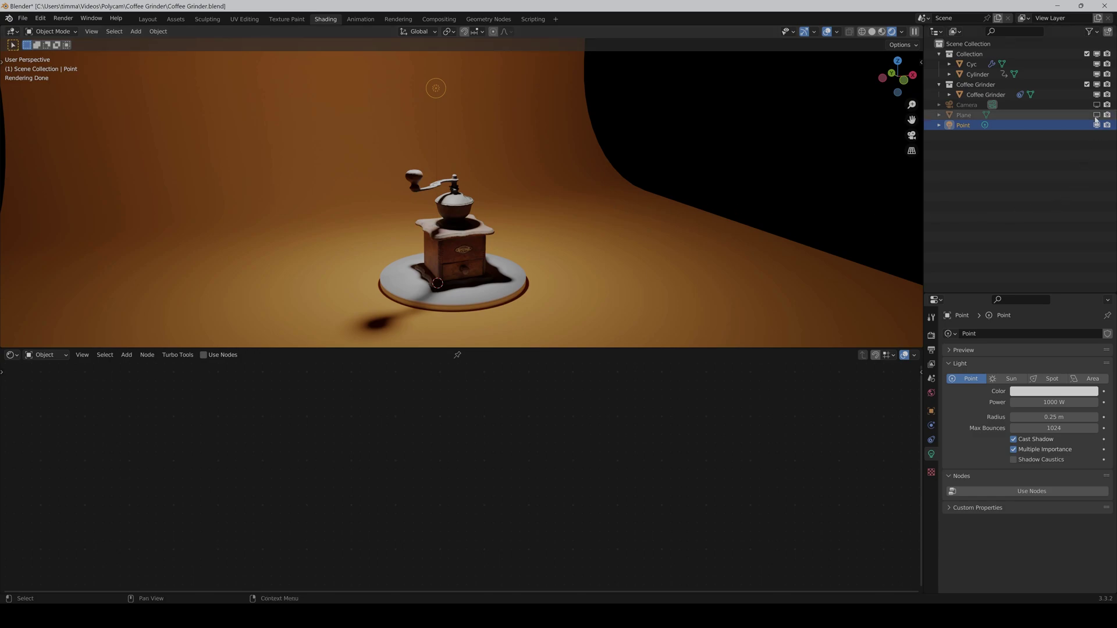
pyautogui.click(989, 115)
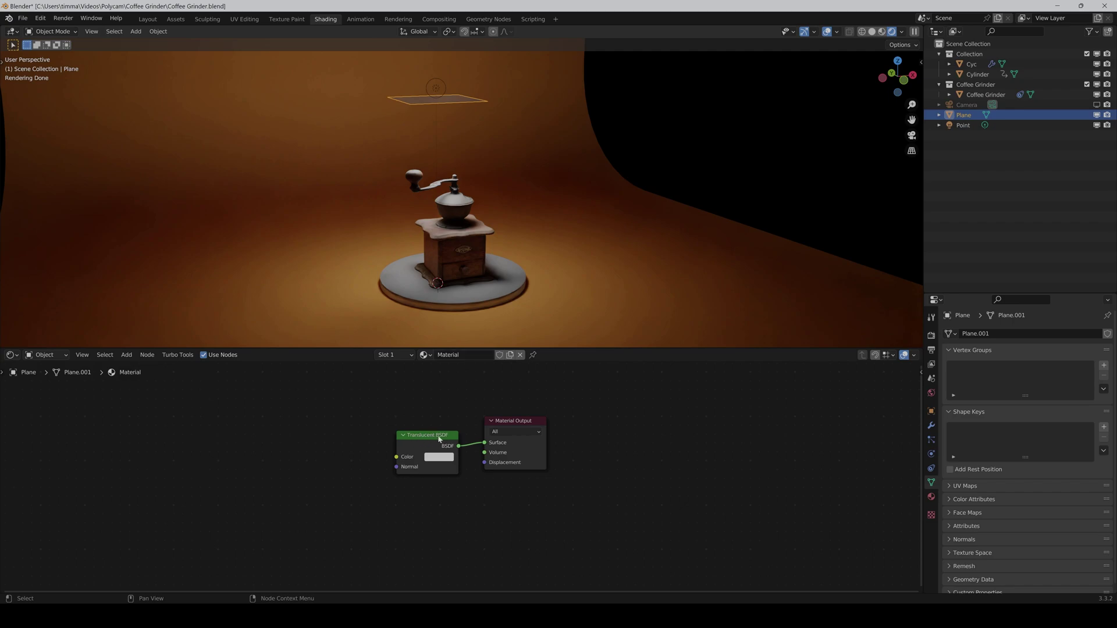
pyautogui.moveTo(510, 245); pyautogui.dragTo(544, 318, button='middle')
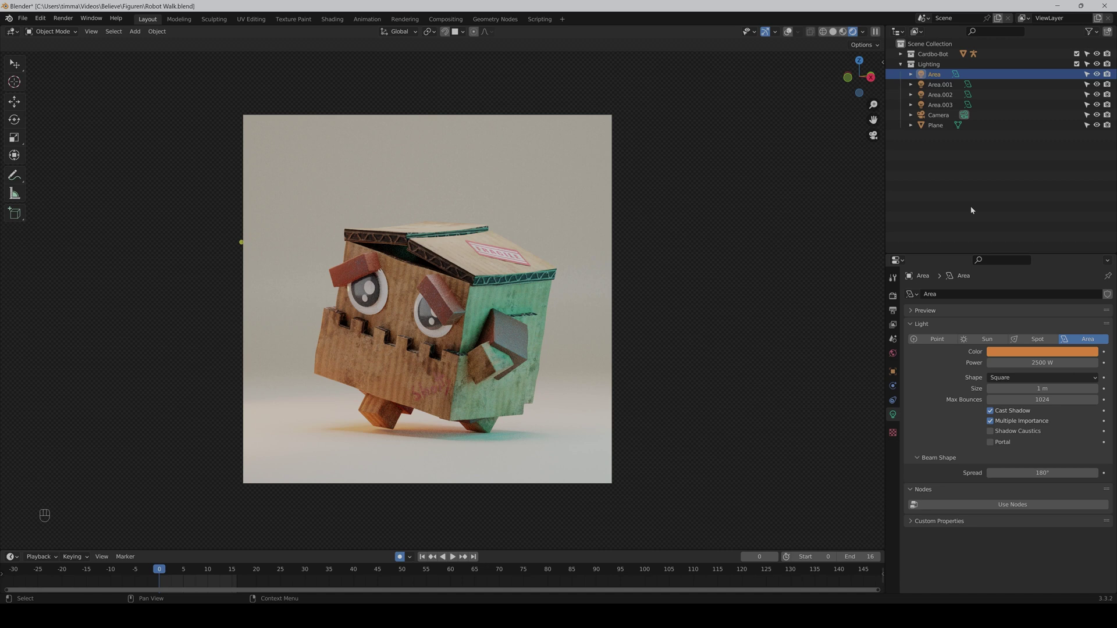
# Look through the robot scene's area lights and check the light group assigned to the Area light.
pyautogui.press('Down')
pyautogui.press('Down')
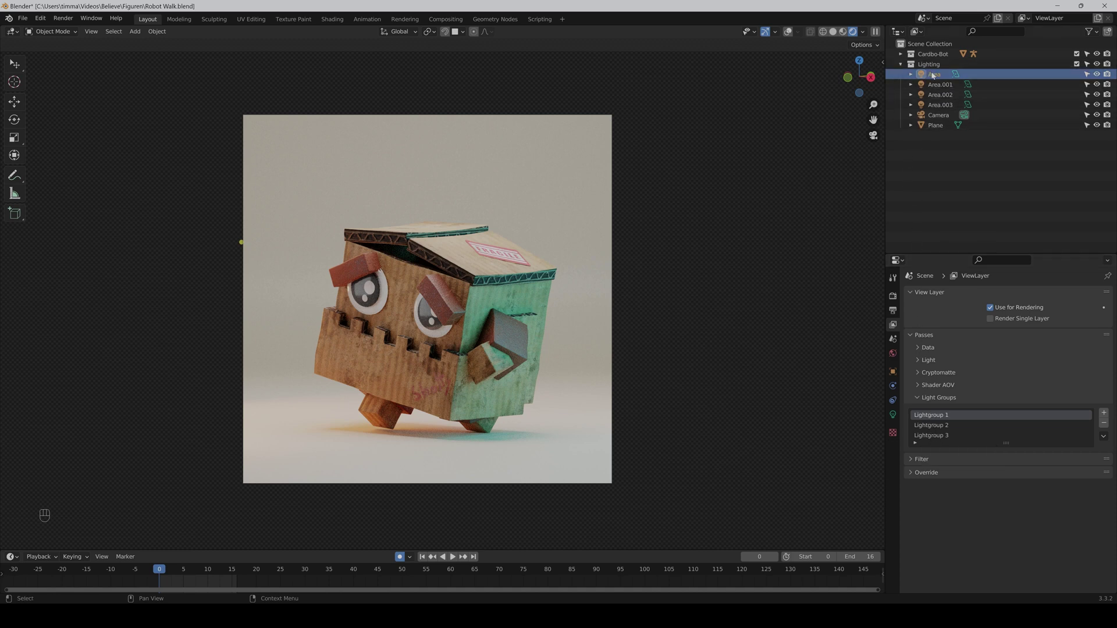
pyautogui.click(894, 372)
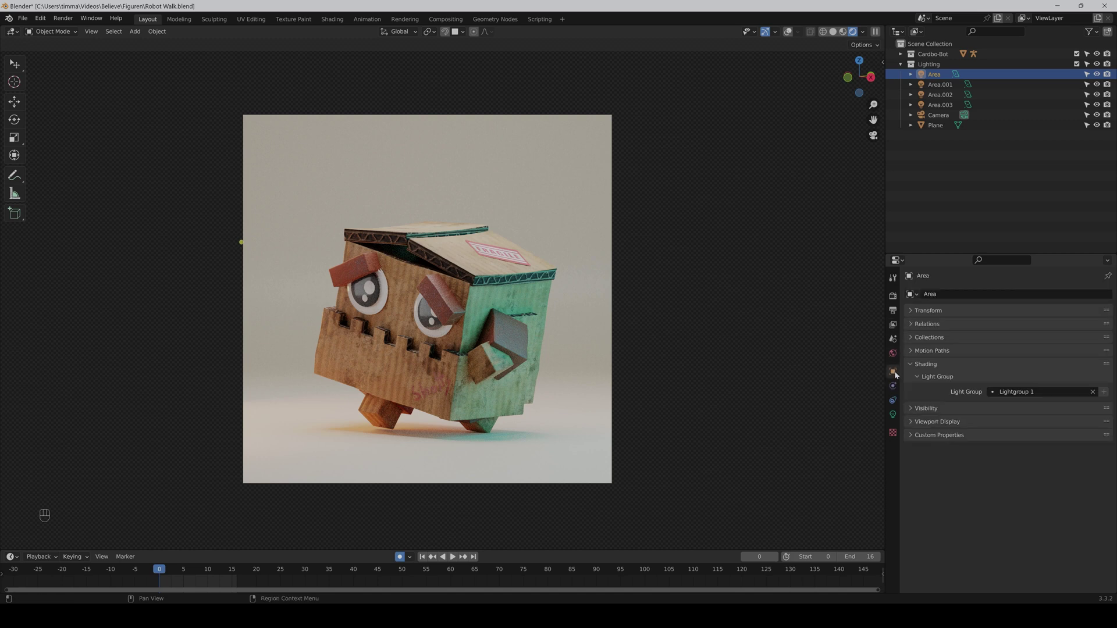
# Expand the view layer's data passes and render the robot image.
pyautogui.click(893, 327)
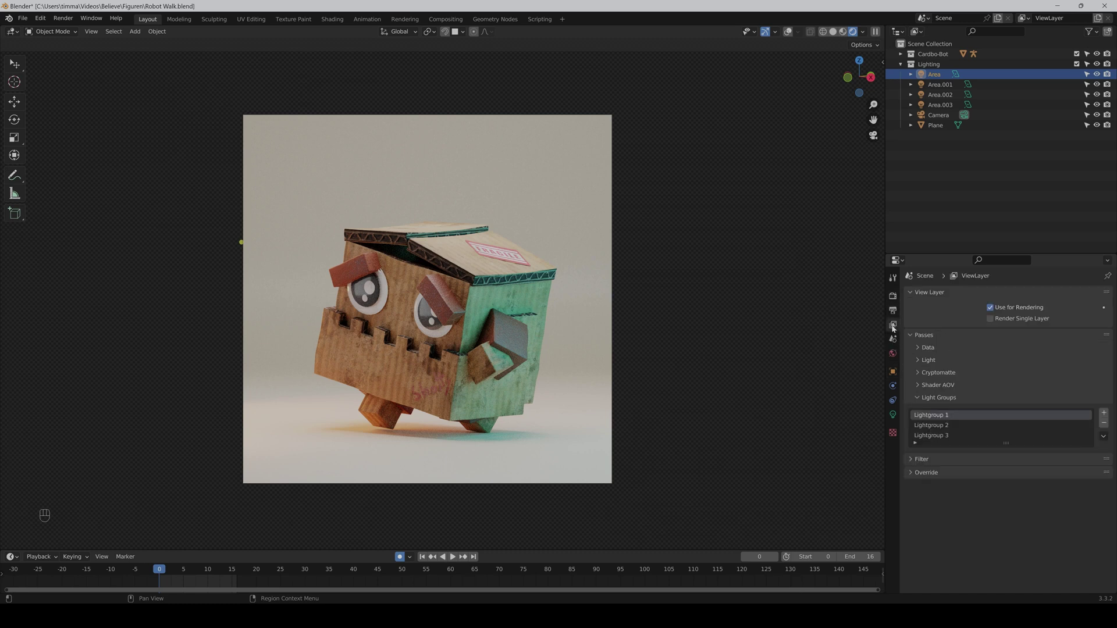
pyautogui.click(931, 348)
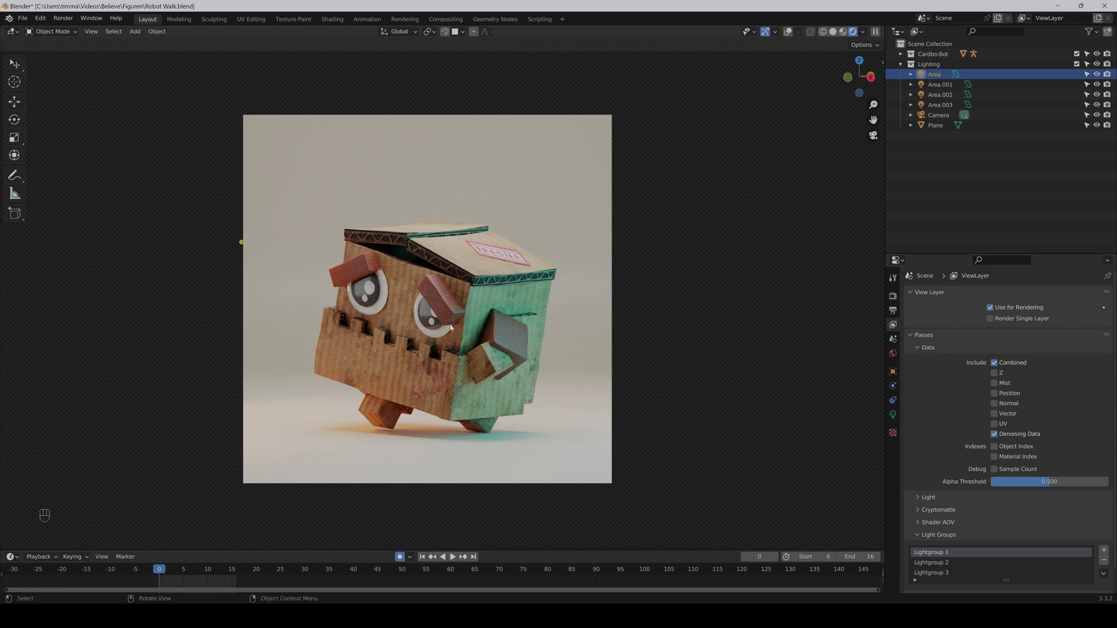
pyautogui.click(63, 18)
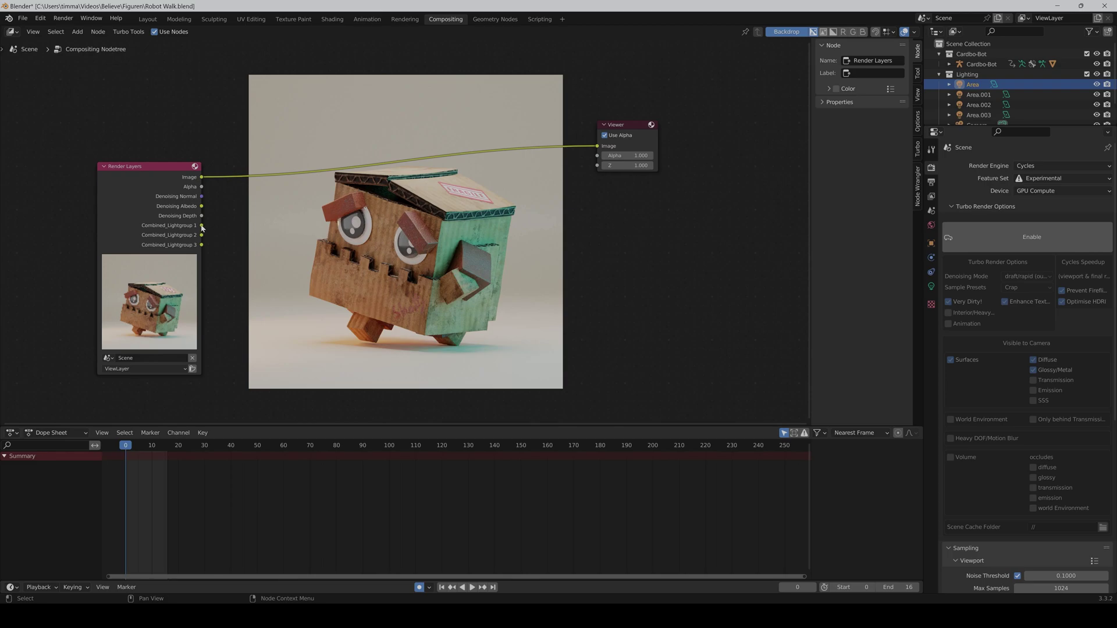
# Preview light groups 1, 2 and 3 in turn through the Viewer node, leaving Combined_Lightgroup 1 connected.
pyautogui.moveTo(202, 226); pyautogui.dragTo(597, 146)
pyautogui.moveTo(202, 235); pyautogui.dragTo(598, 146)
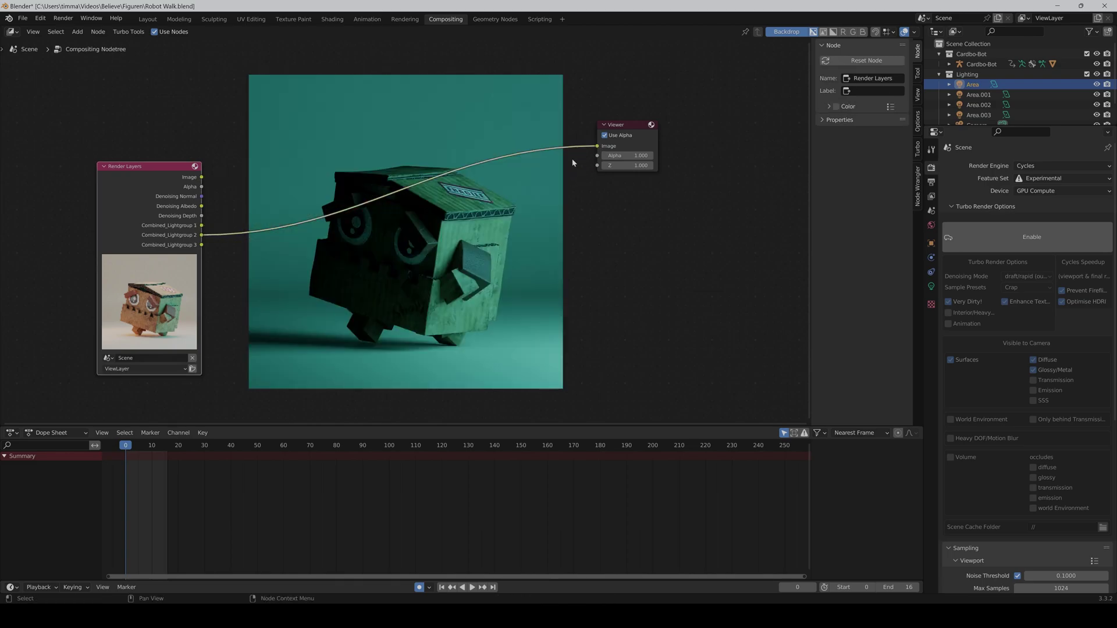
pyautogui.moveTo(201, 245); pyautogui.dragTo(594, 150)
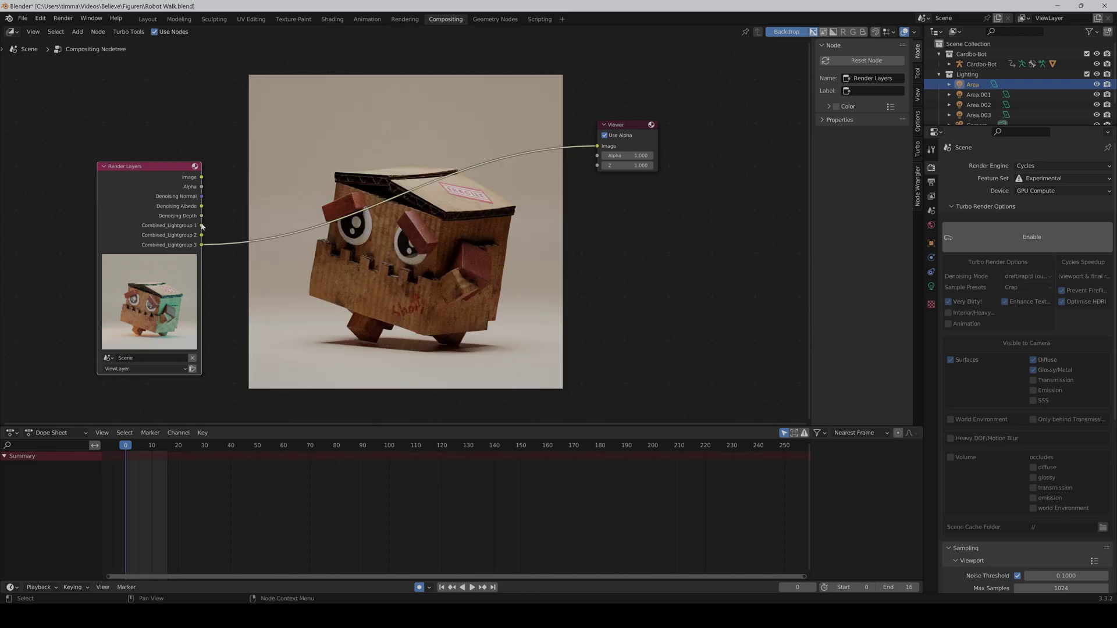
pyautogui.moveTo(201, 225); pyautogui.dragTo(599, 158)
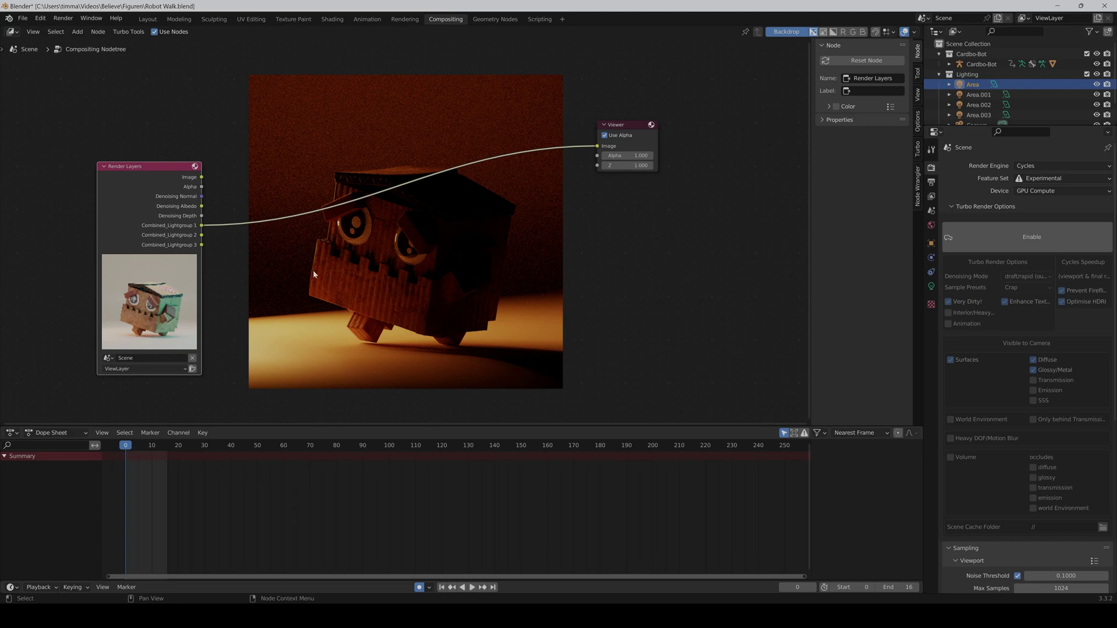
# Insert a Denoise node between the Combined_Lightgroup 1 output and the Viewer node.
pyautogui.hotkey('shift', 'a')
pyautogui.click(282, 249)
pyautogui.write('denoise')
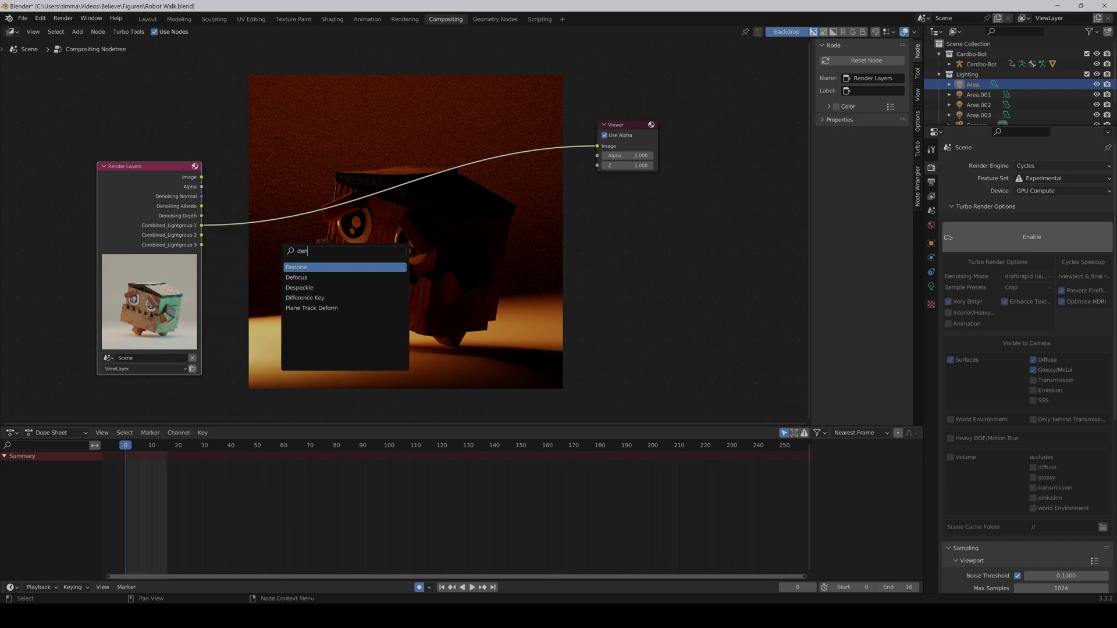
pyautogui.press('Return')
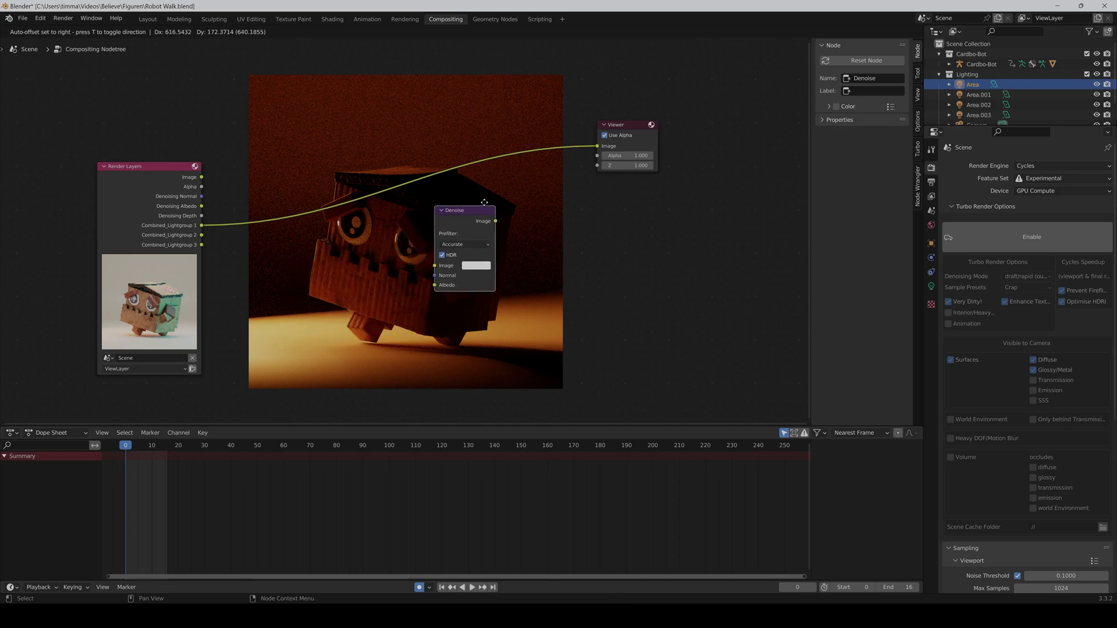
pyautogui.click(502, 148)
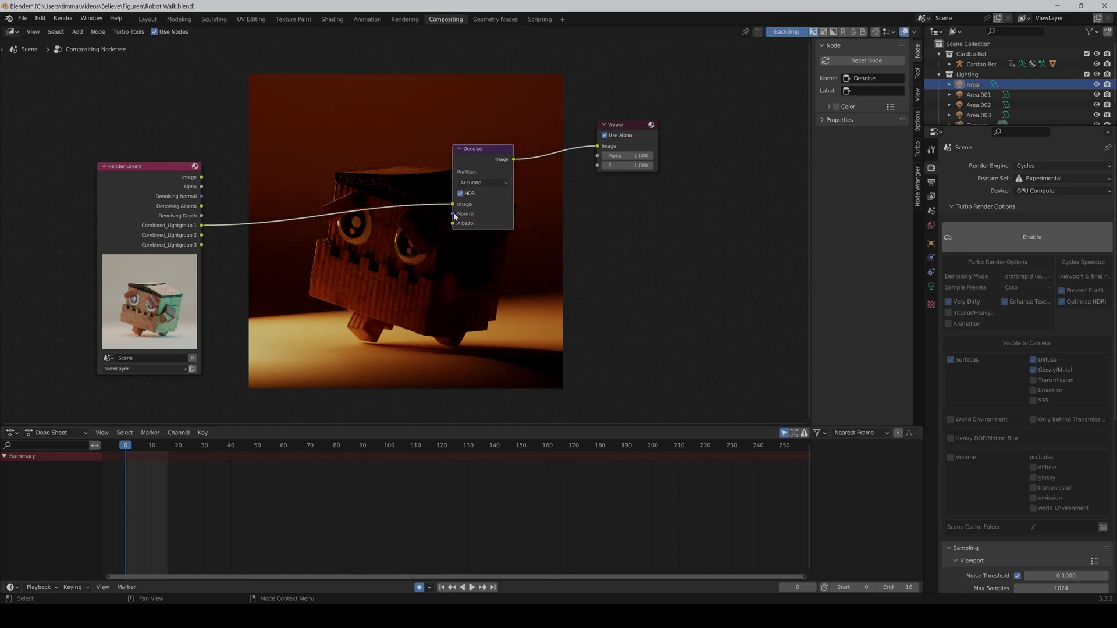
pyautogui.moveTo(453, 214)
pyautogui.mouseDown()
pyautogui.moveTo(201, 196)
pyautogui.moveTo(381, 205)
pyautogui.moveTo(452, 223)
pyautogui.mouseUp()
pyautogui.scroll(-2, 585, 239)
pyautogui.moveTo(598, 230); pyautogui.dragTo(606, 283, button='middle')
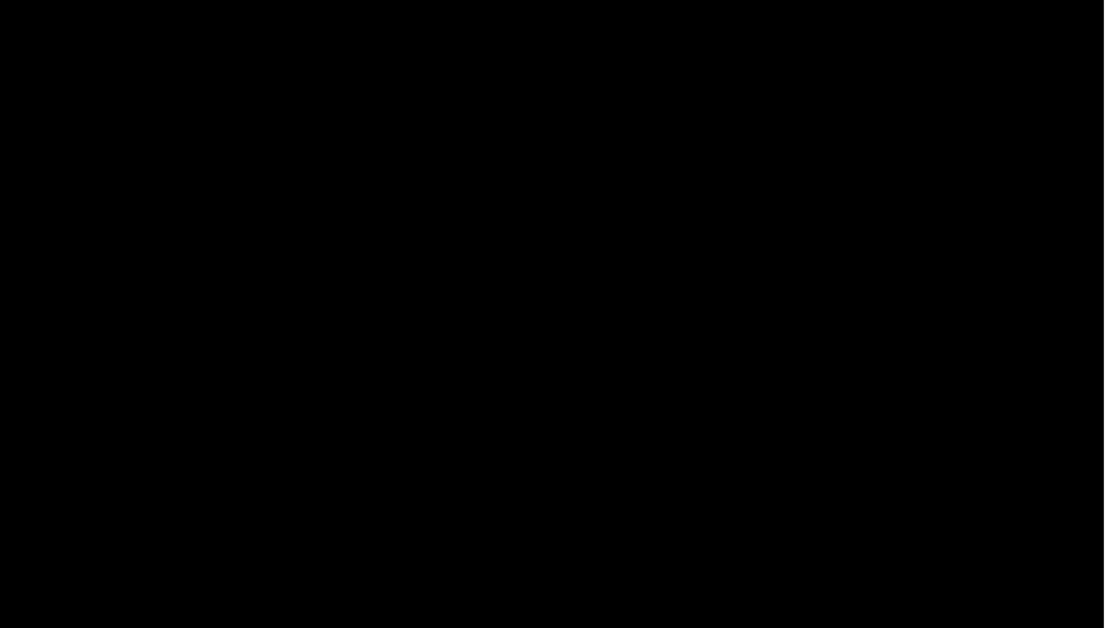